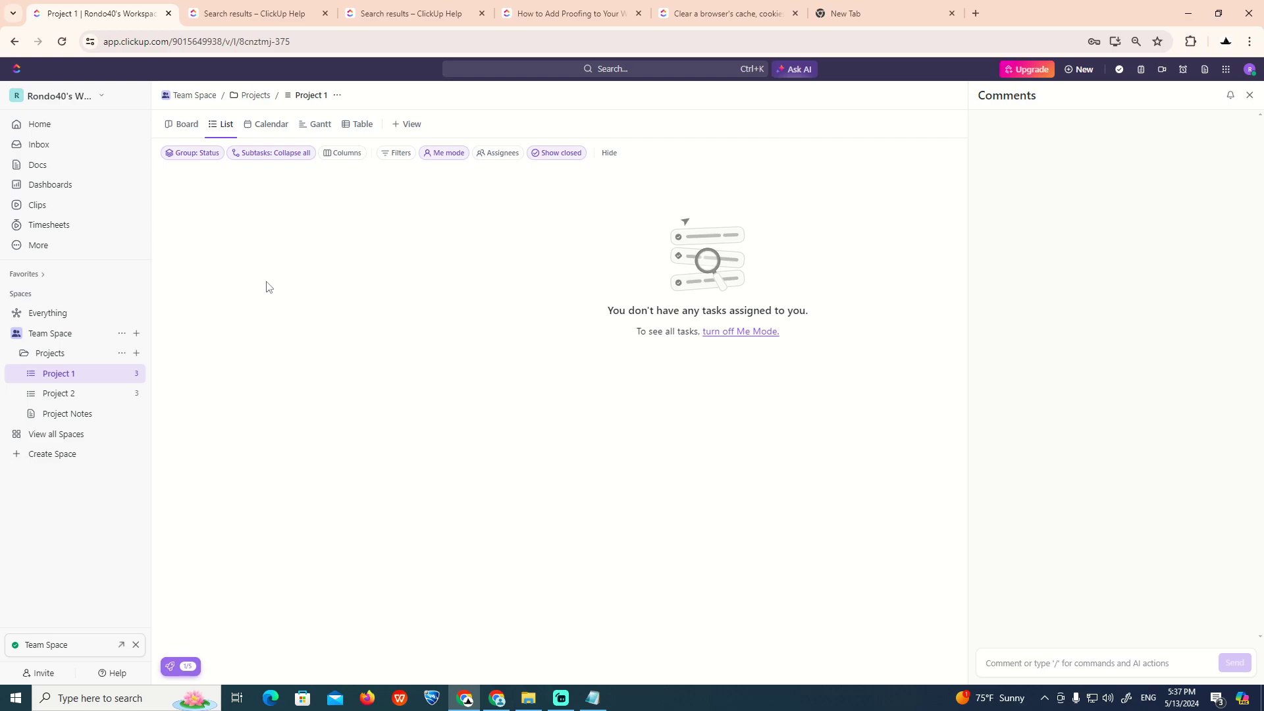
click(122, 353)
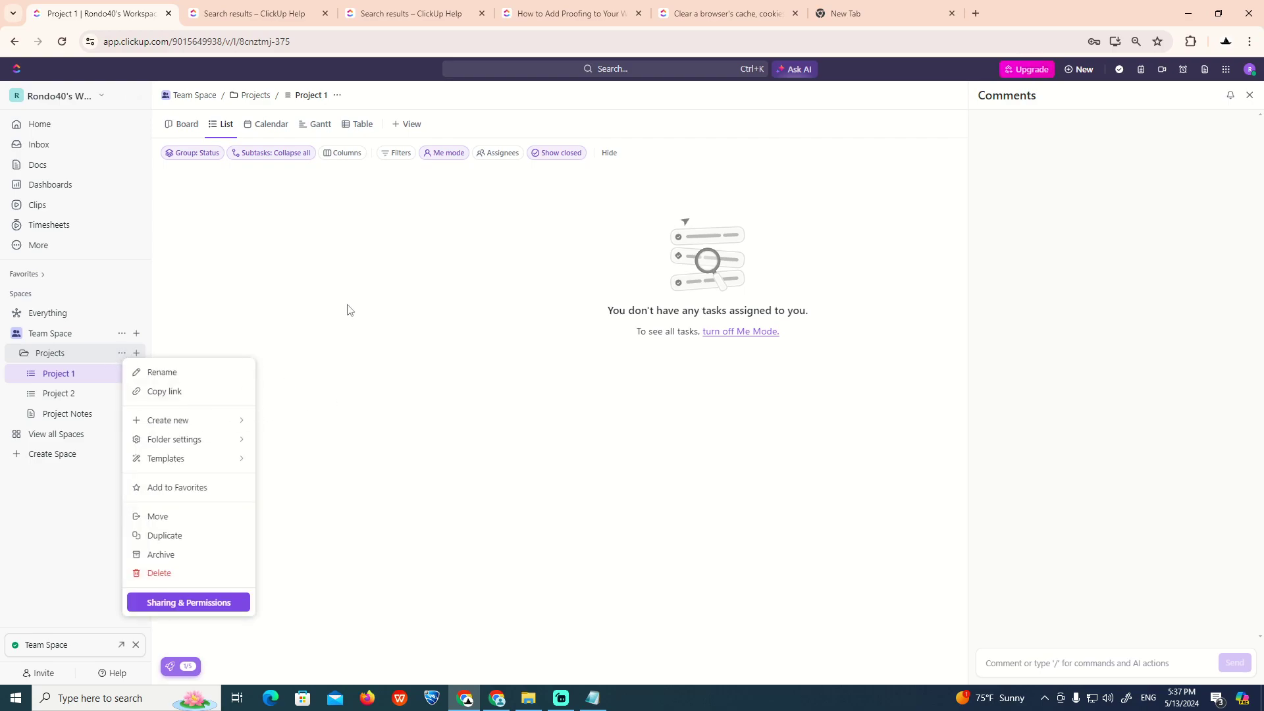
click(124, 338)
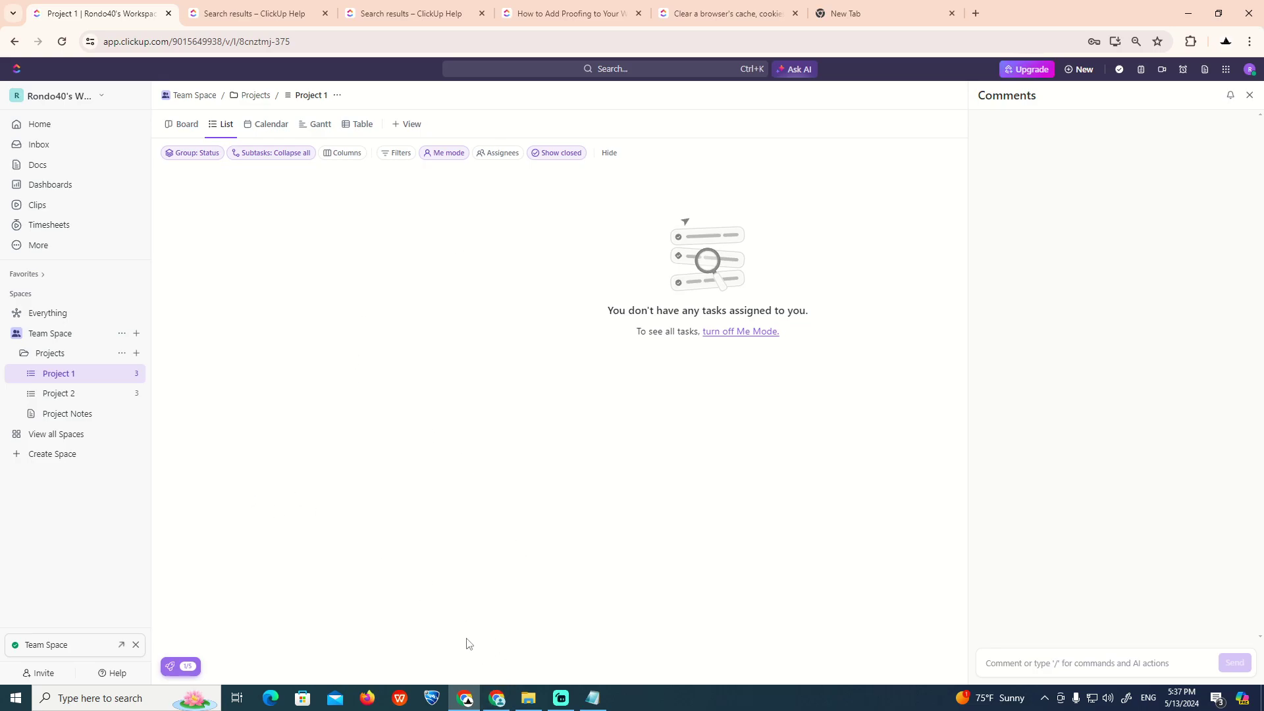
click(496, 697)
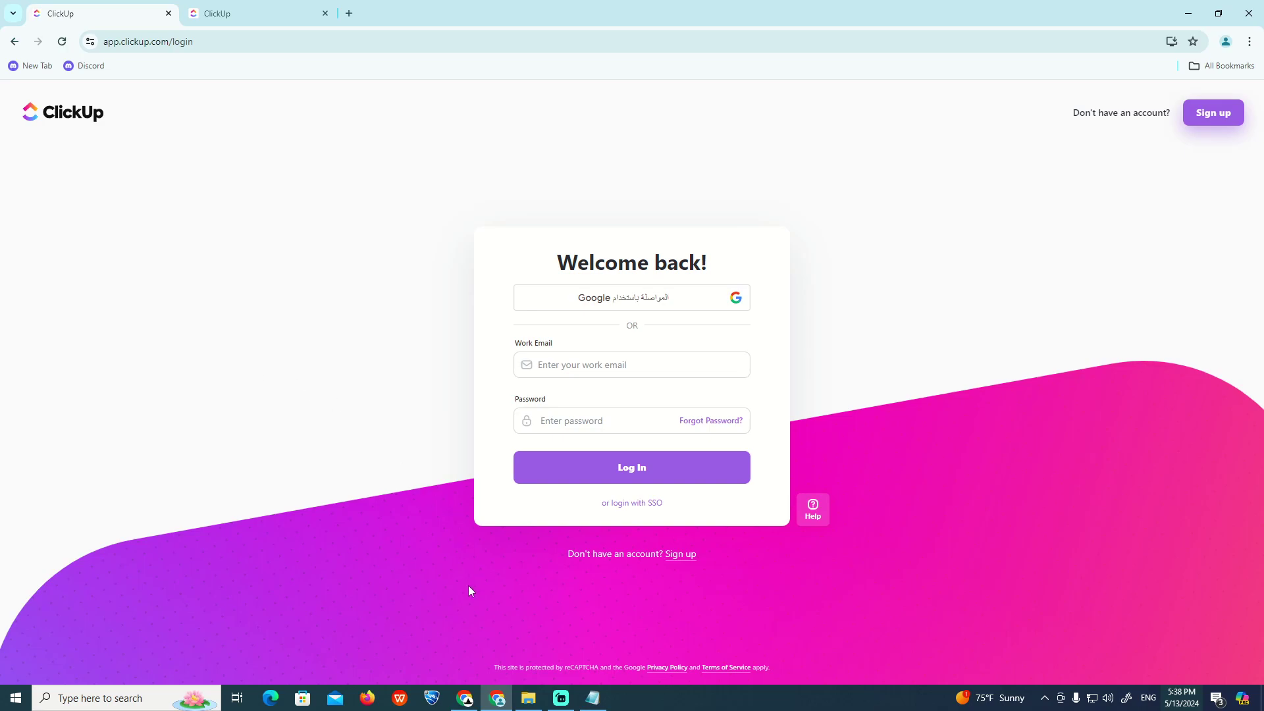
click(466, 698)
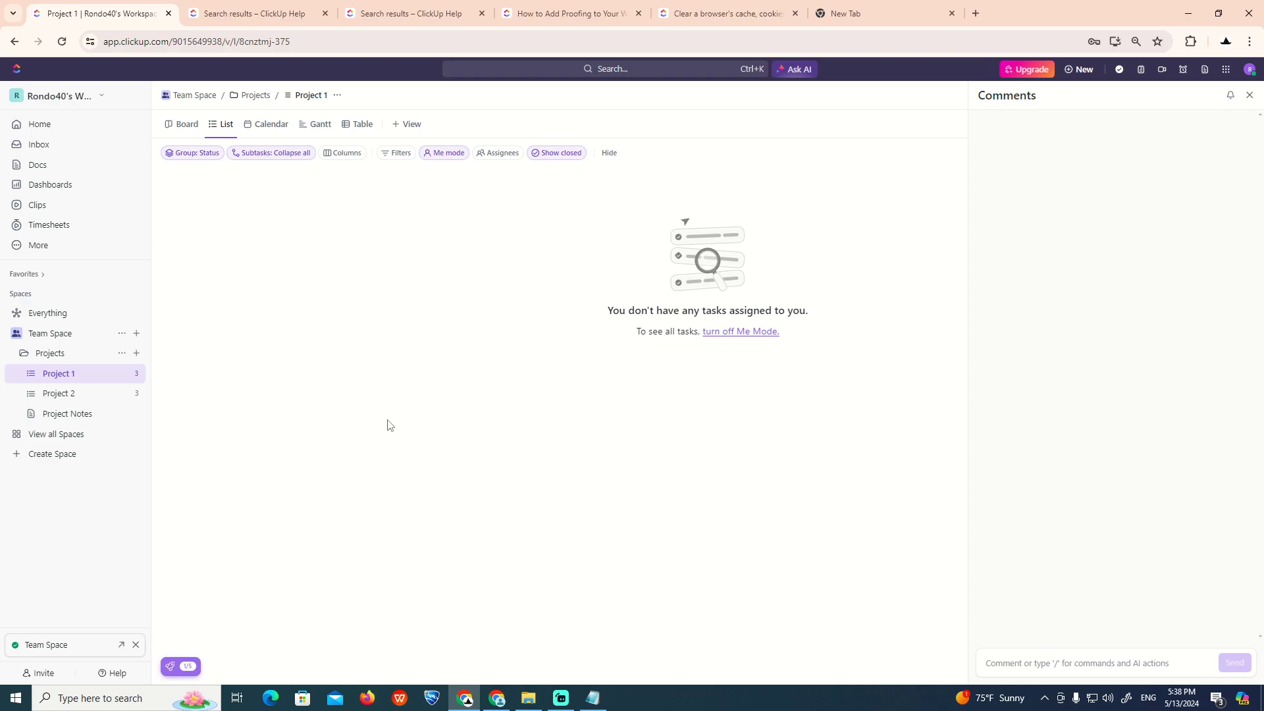
click(121, 353)
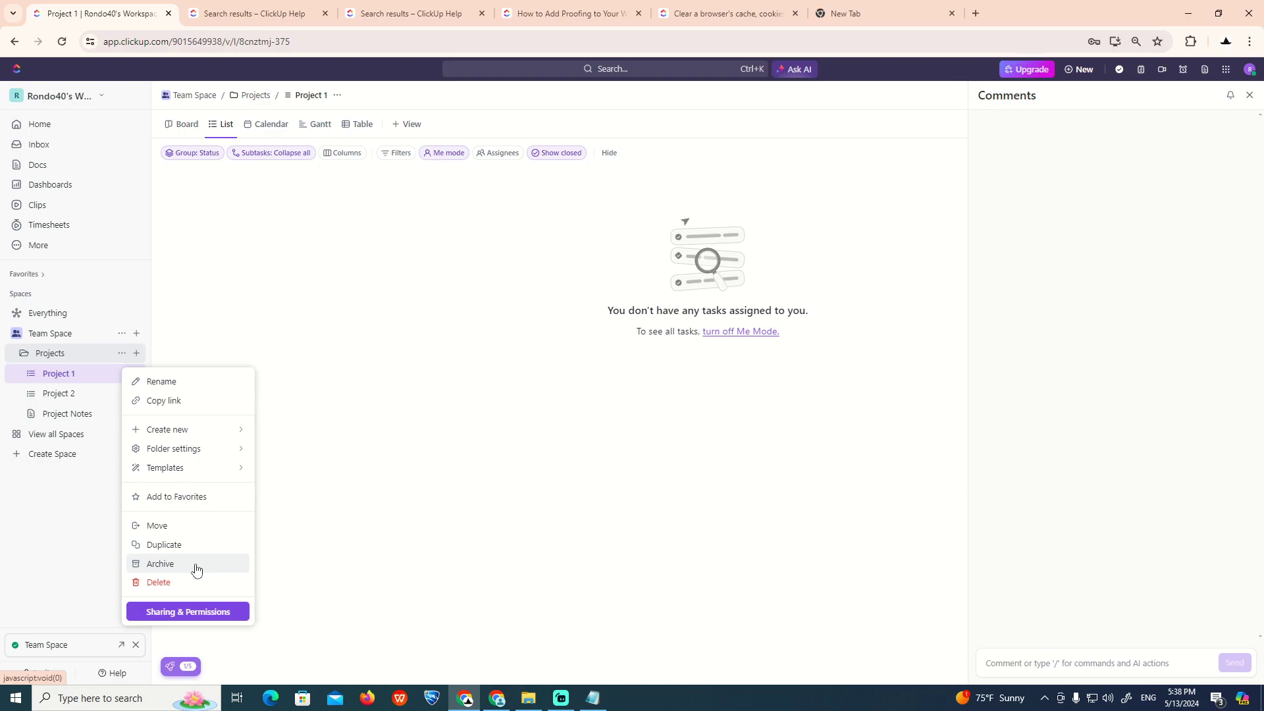
click(479, 435)
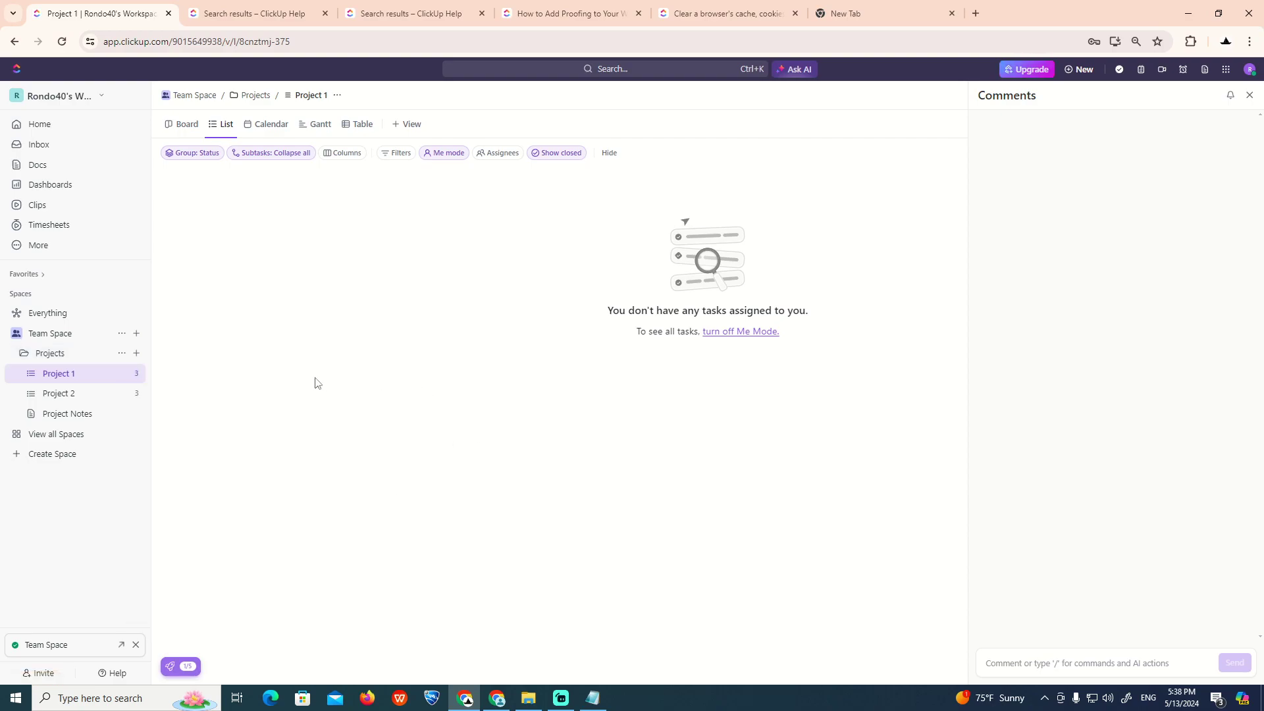